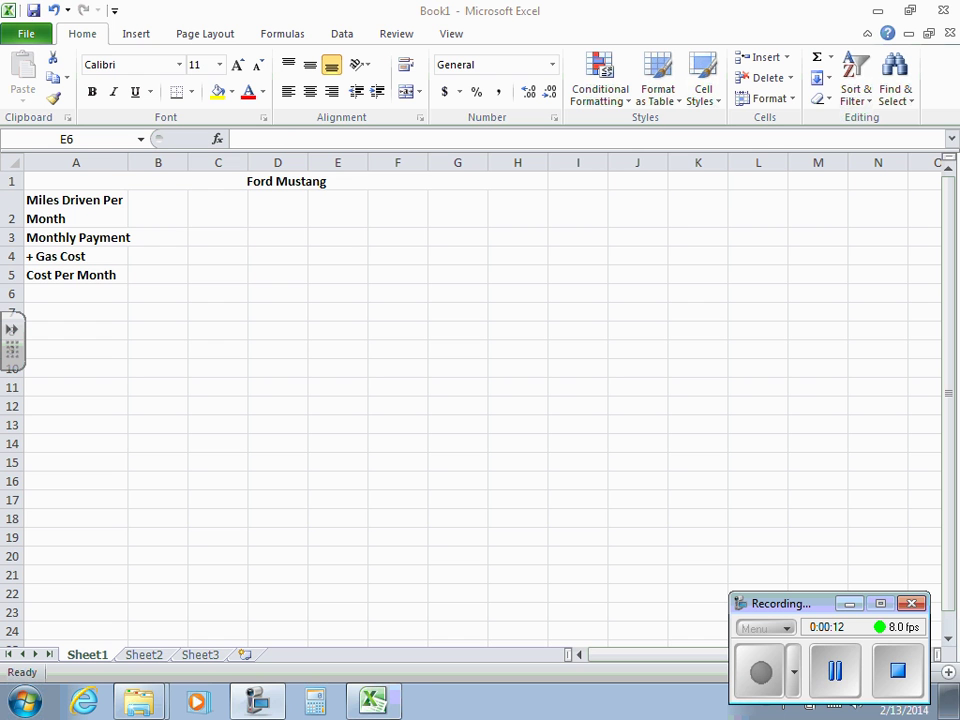
- Enter 300 in B2 and 600 in C2 as the first two Miles Driven Per Month values
{"action": "left_click", "coordinate": [157, 205]}
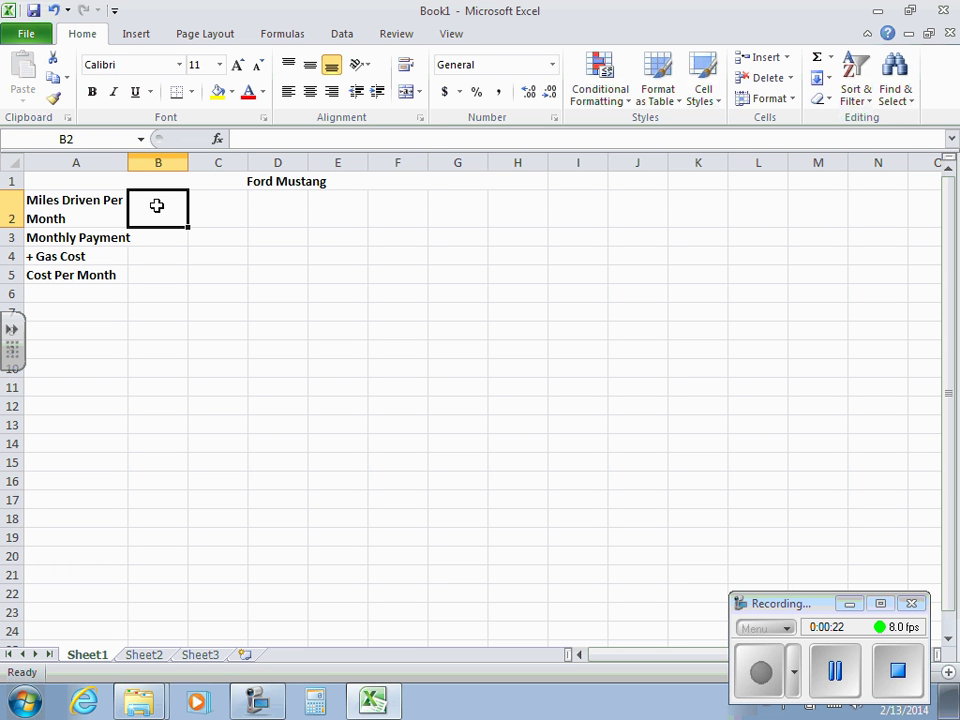
{"action": "type", "text": "300"}
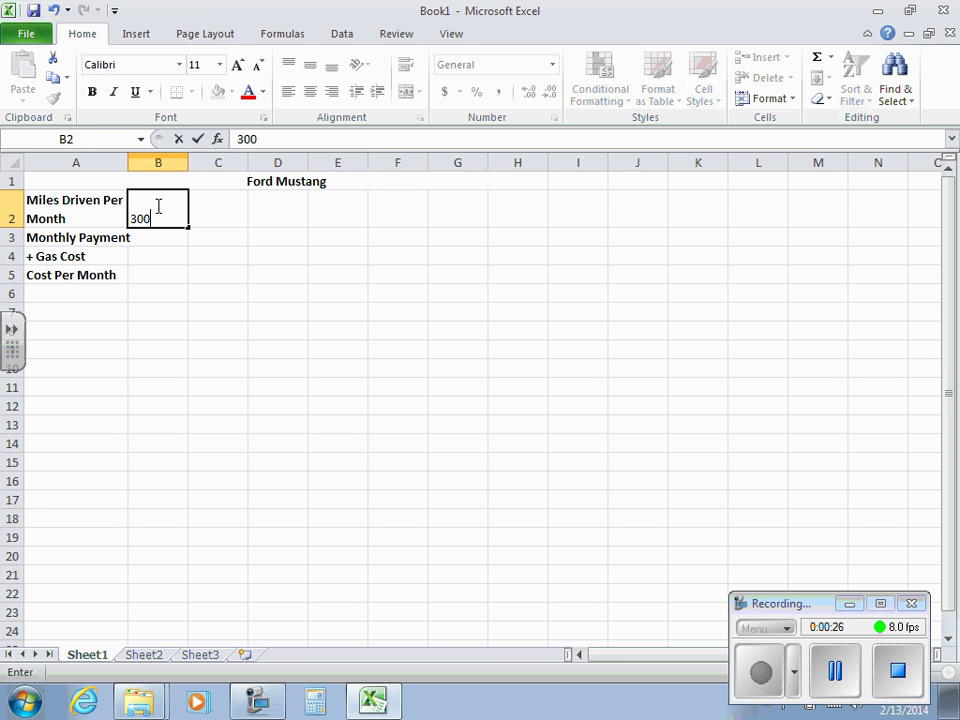
{"action": "key", "text": "Tab"}
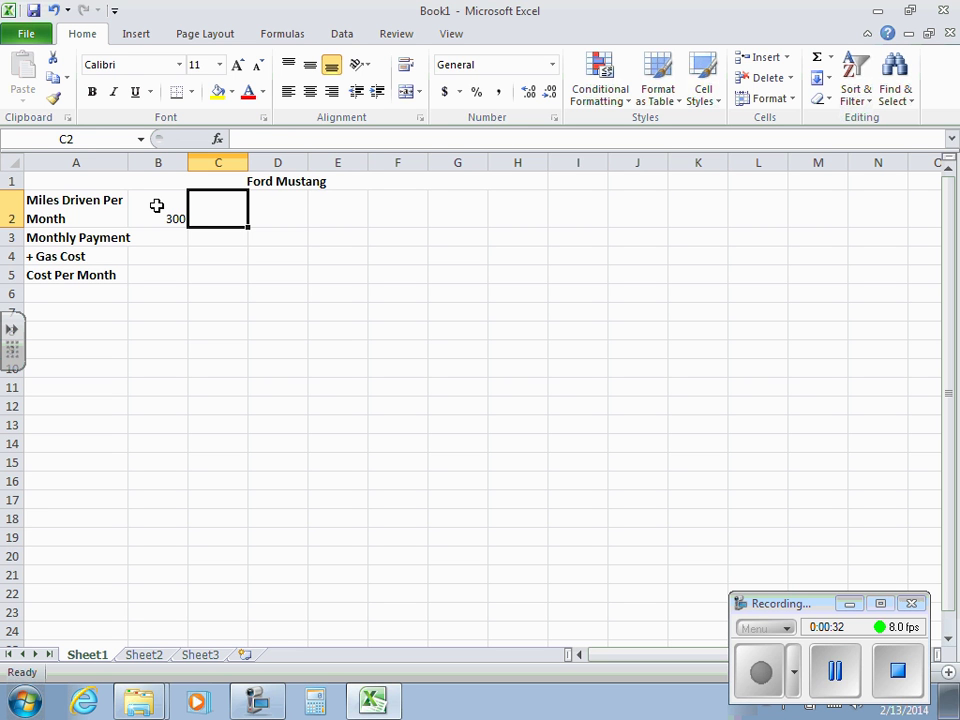
{"action": "type", "text": "600"}
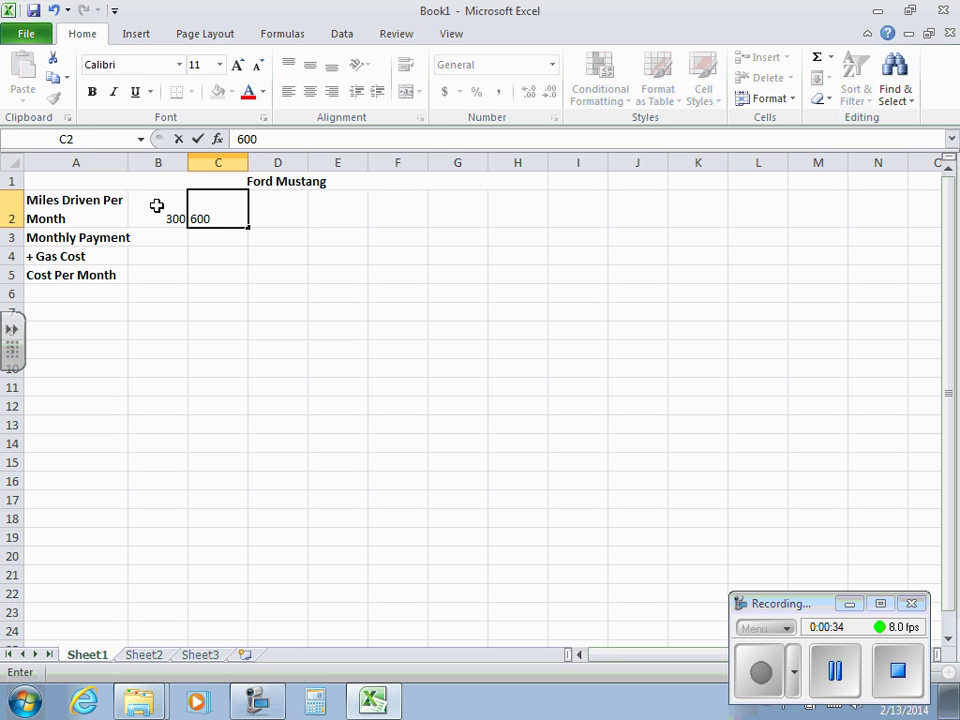
- Extend the miles series from B2:C2 across the row to H2, up to 2100
{"action": "left_click", "coordinate": [157, 205]}
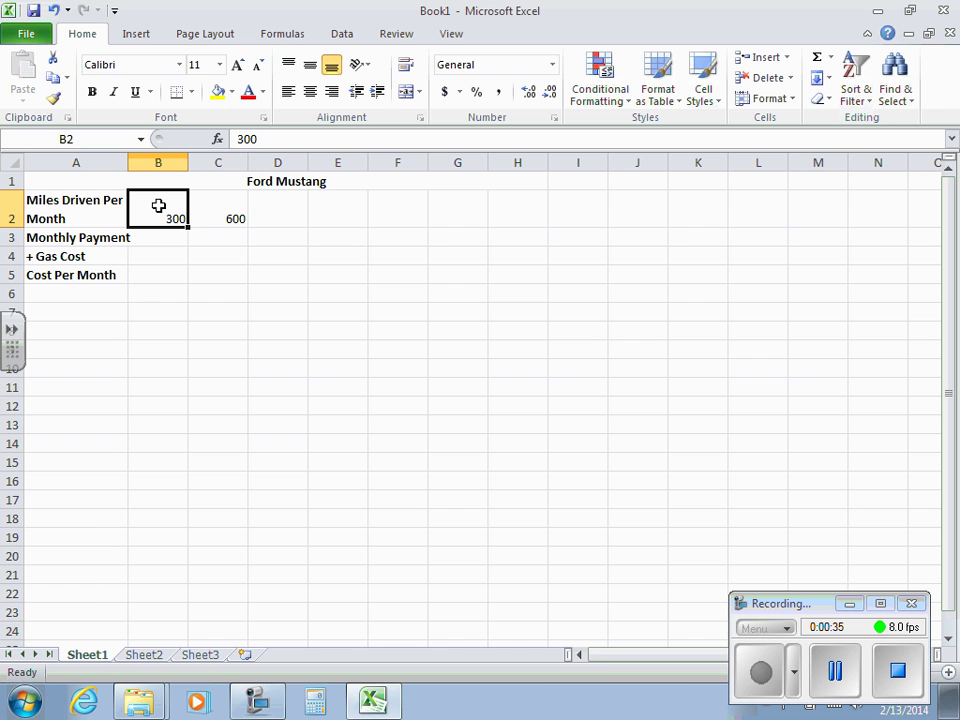
{"action": "left_click_drag", "start_coordinate": [156, 204], "coordinate": [197, 193]}
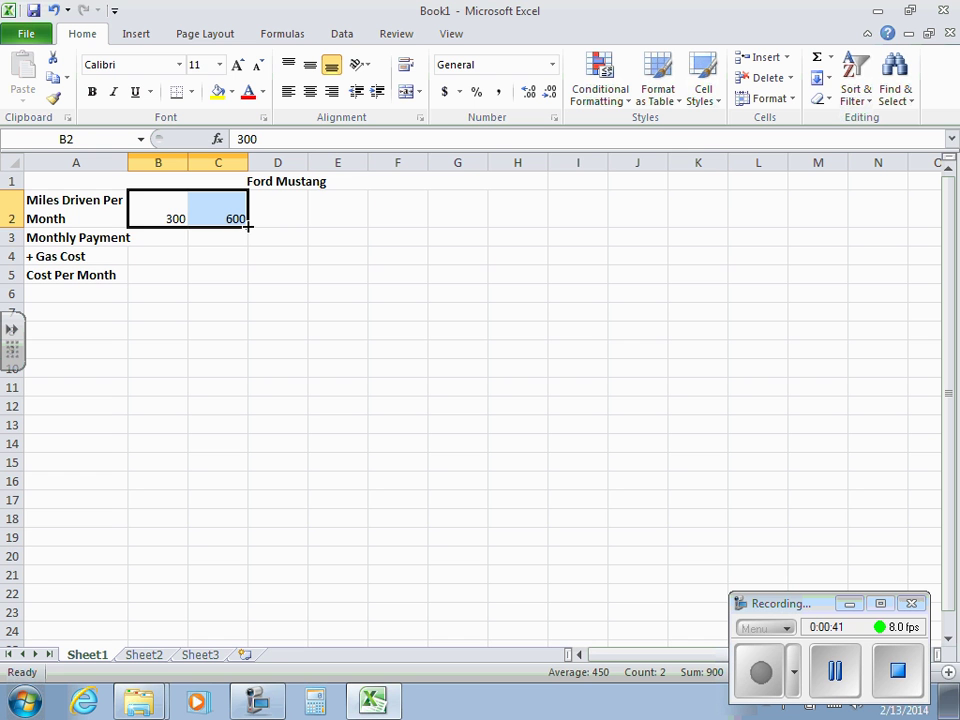
{"action": "left_click_drag", "start_coordinate": [248, 228], "coordinate": [524, 224]}
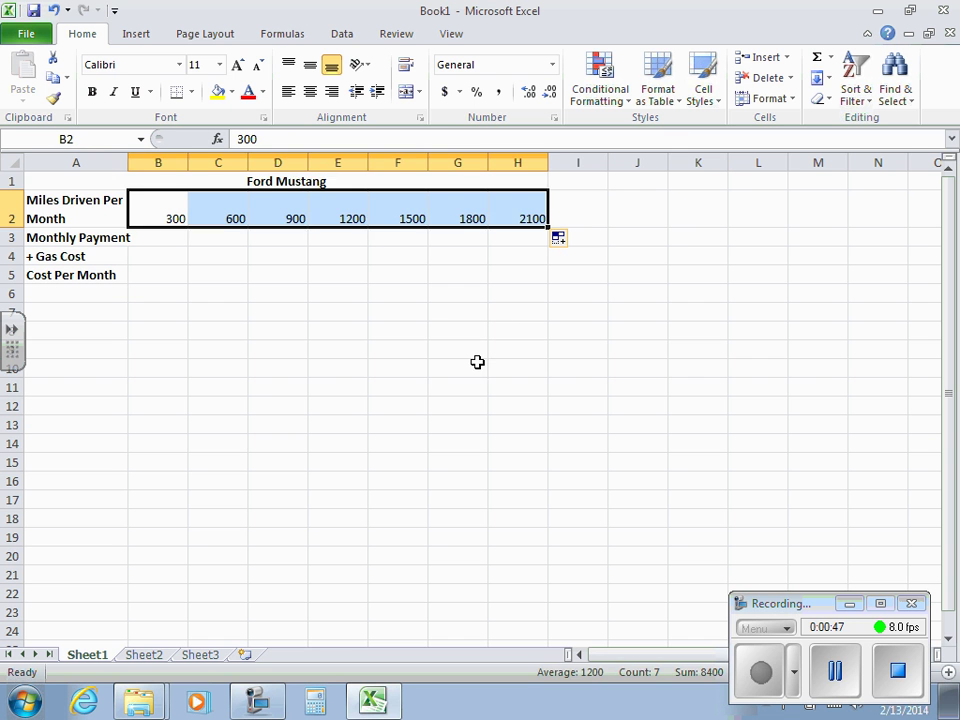
{"action": "left_click", "coordinate": [478, 364]}
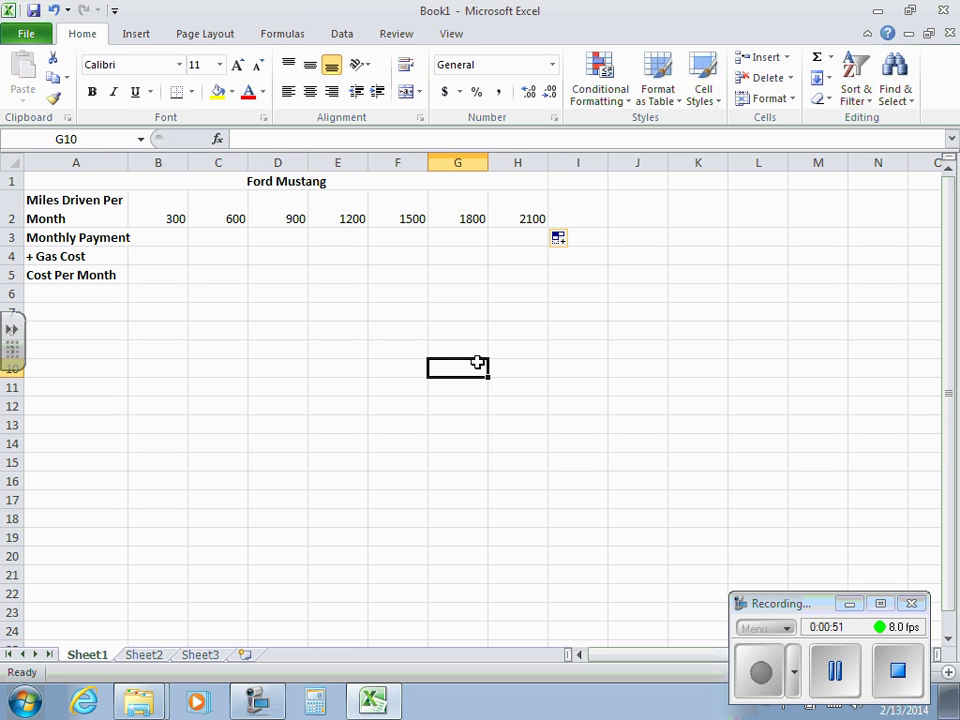
- Enter 208.33 in B3 as the monthly payment for the 300-mile column
{"action": "left_click", "coordinate": [148, 236]}
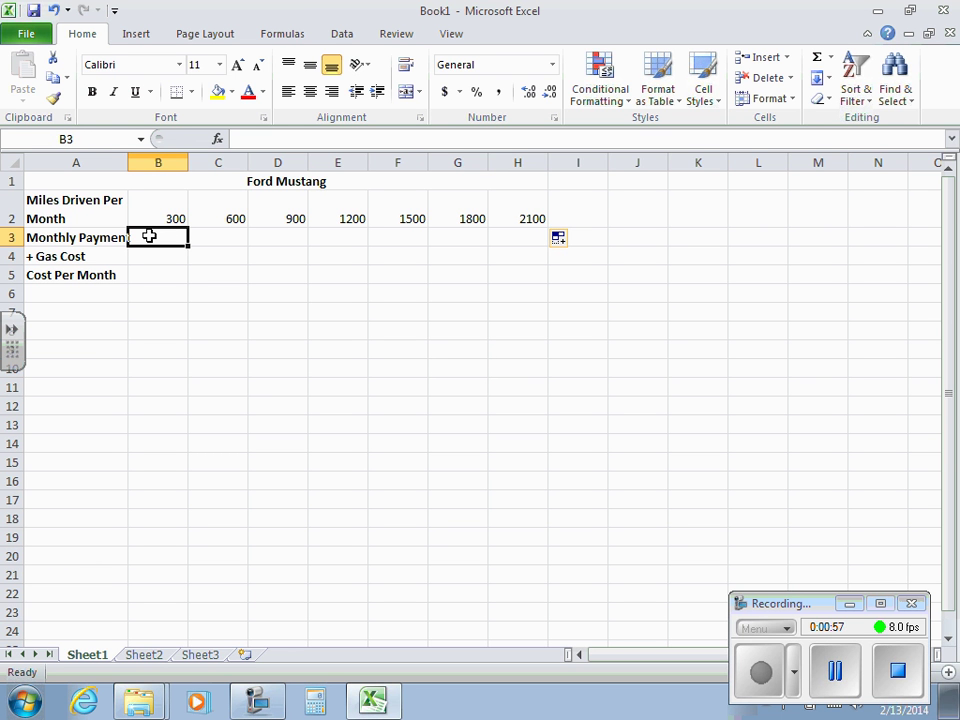
{"action": "type", "text": "2"}
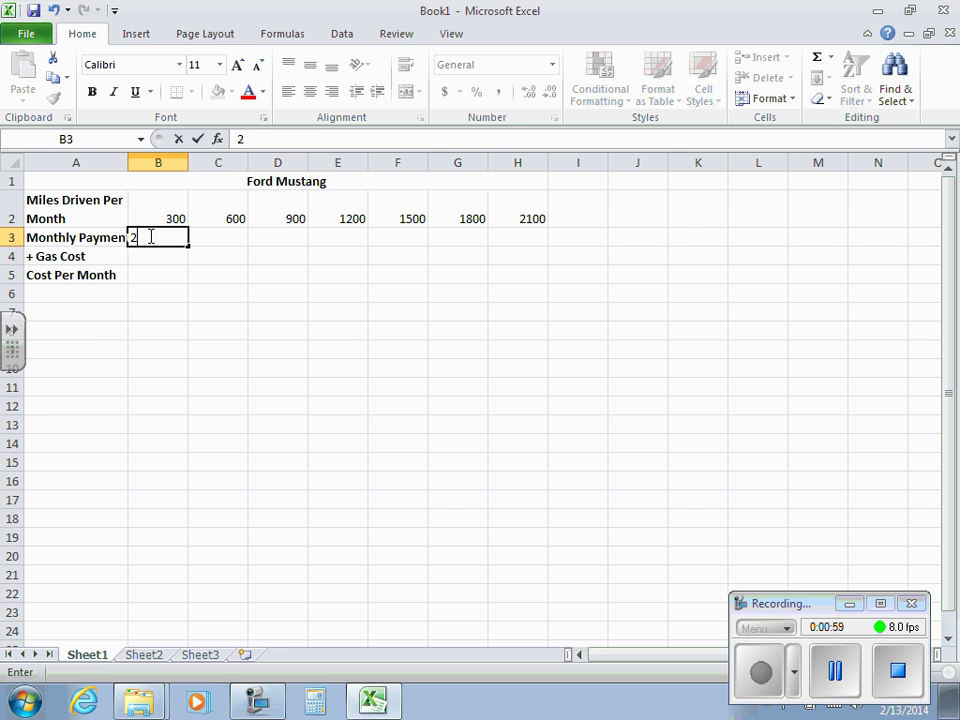
{"action": "type", "text": "08.33"}
{"action": "left_click", "coordinate": [148, 330]}
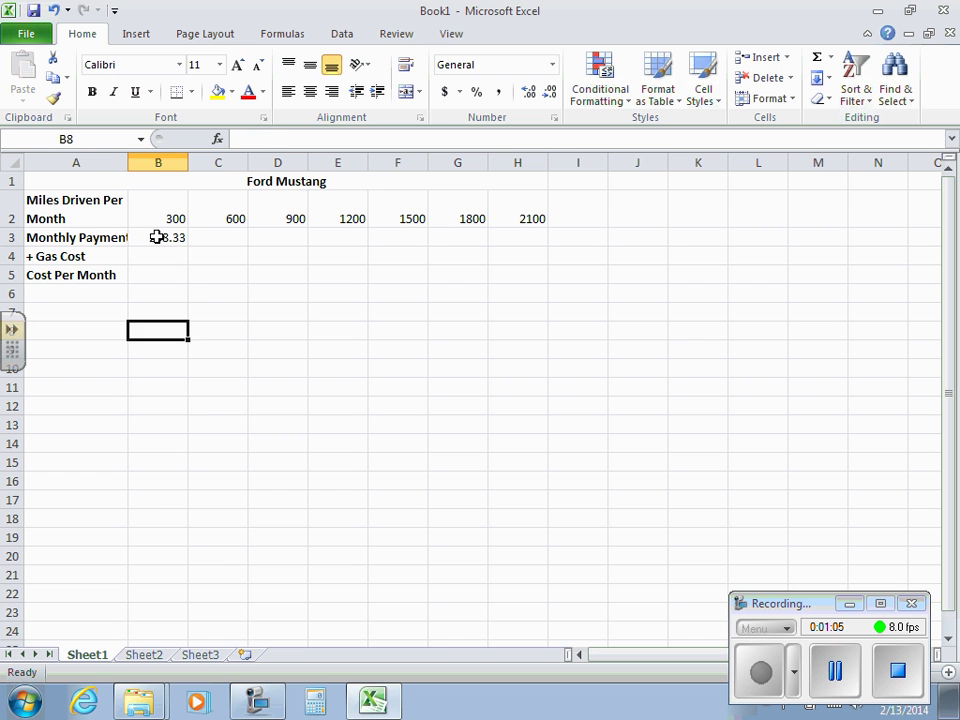
{"action": "left_click", "coordinate": [157, 237]}
{"action": "right_click", "coordinate": [158, 238]}
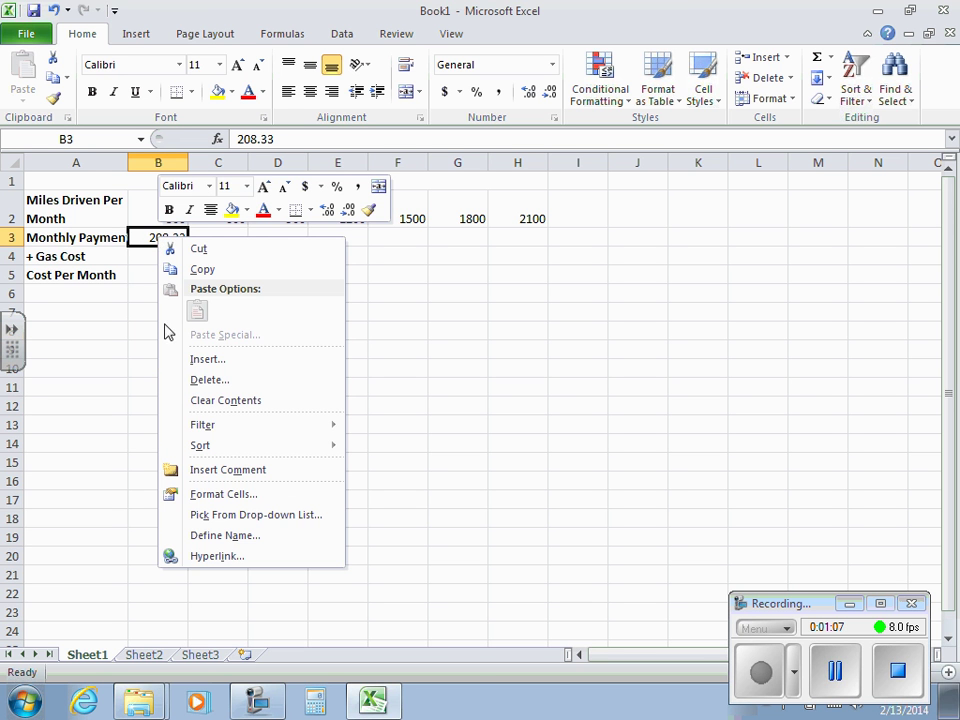
{"action": "left_click", "coordinate": [177, 494]}
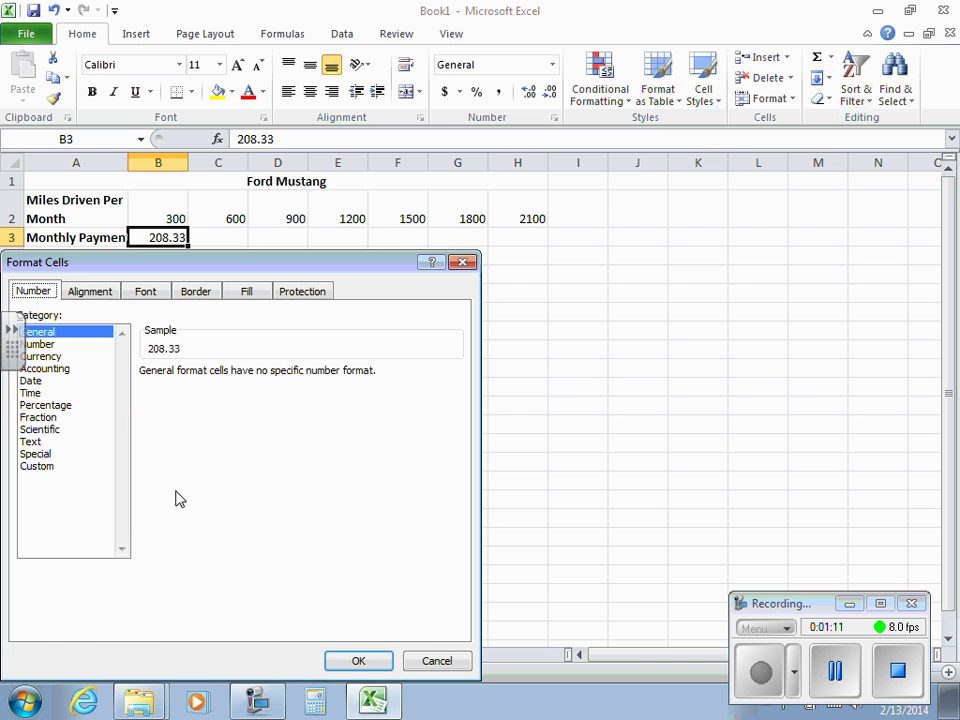
{"action": "left_click", "coordinate": [436, 664]}
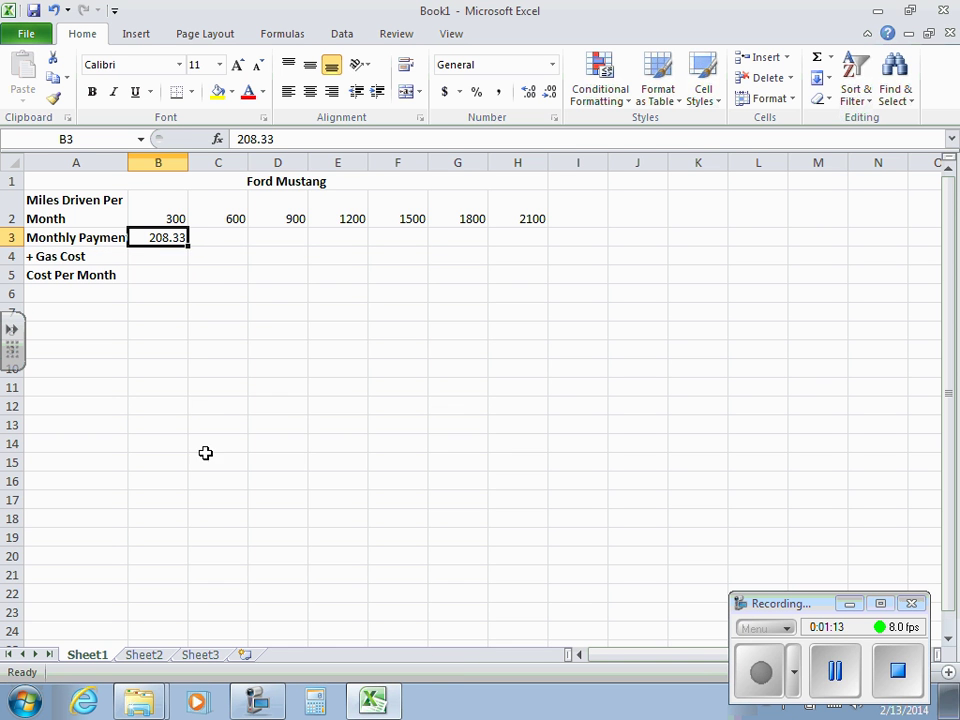
- Format the B3 monthly payment as Currency with two decimals and the $ symbol, and fill it across to H3
{"action": "right_click", "coordinate": [172, 240]}
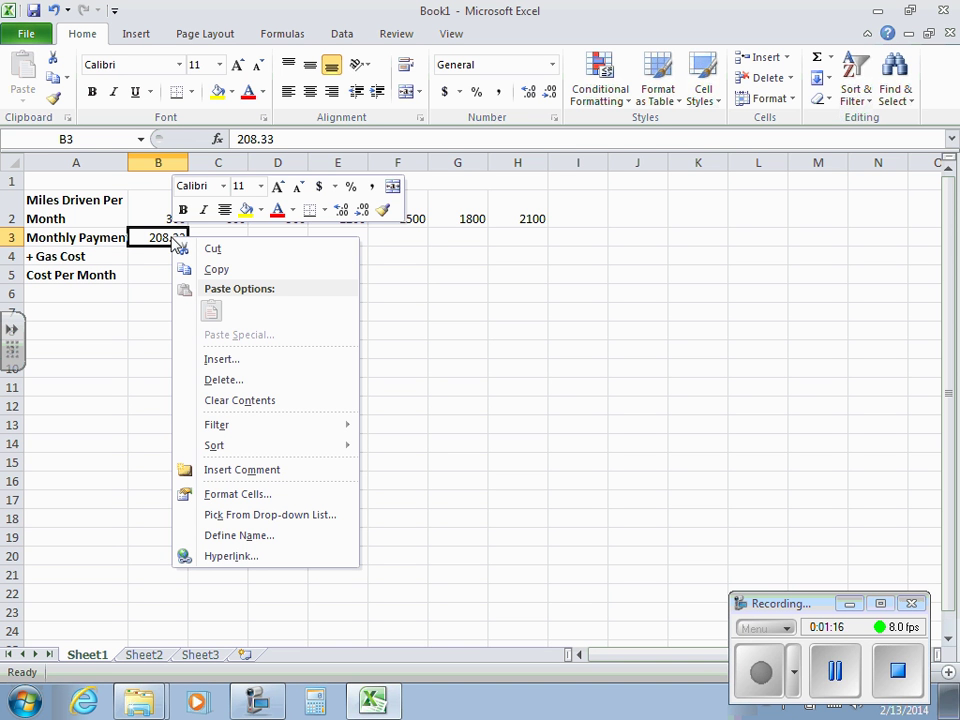
{"action": "left_click", "coordinate": [220, 500]}
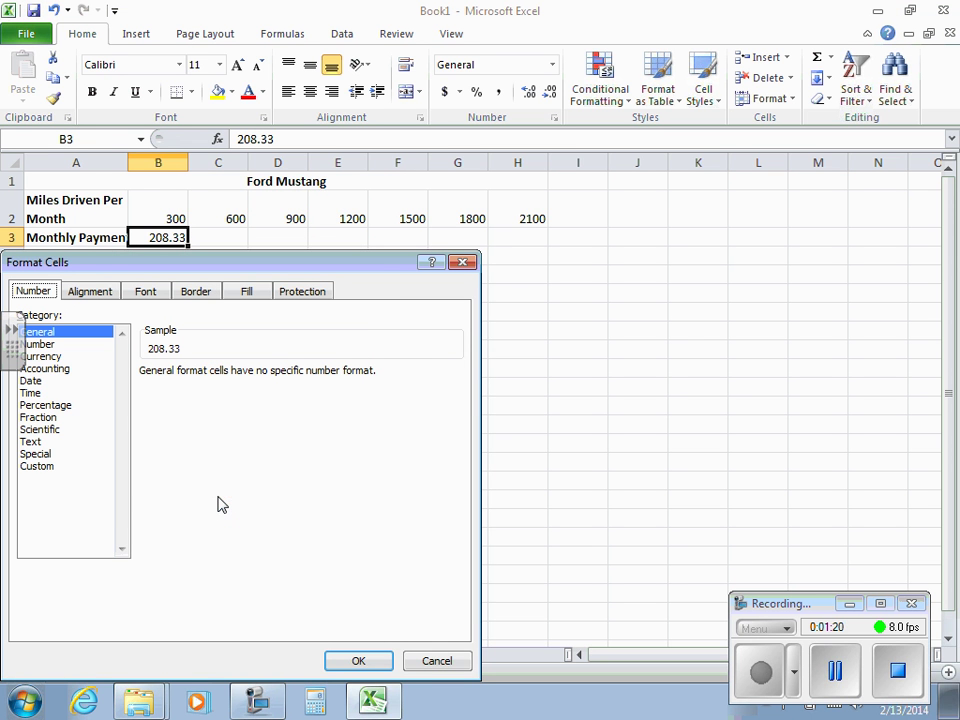
{"action": "left_click", "coordinate": [54, 360]}
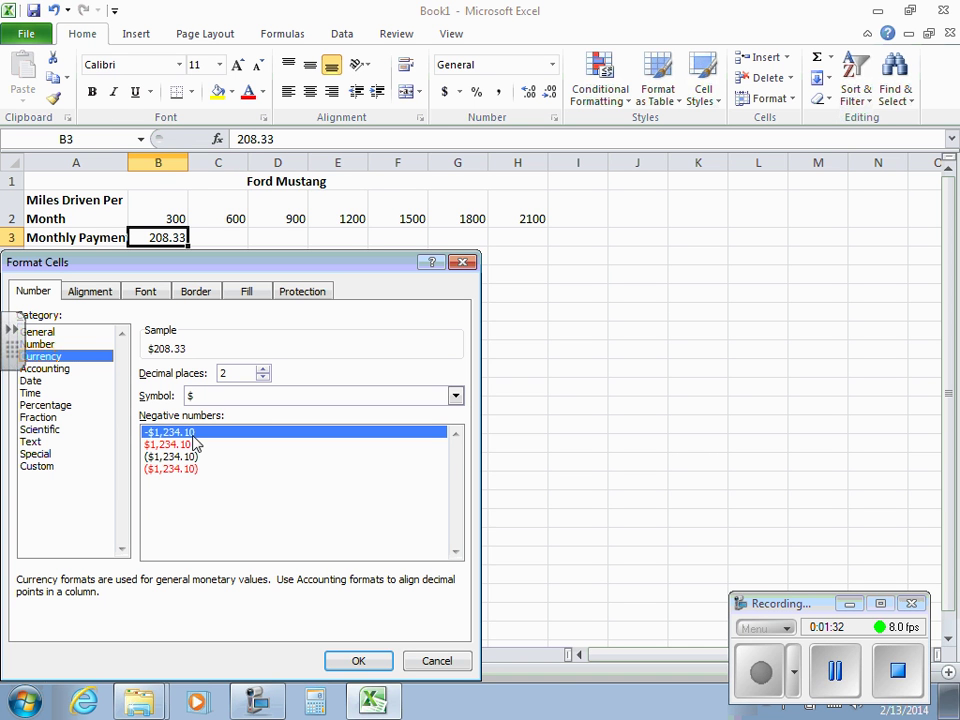
{"action": "left_click", "coordinate": [357, 664]}
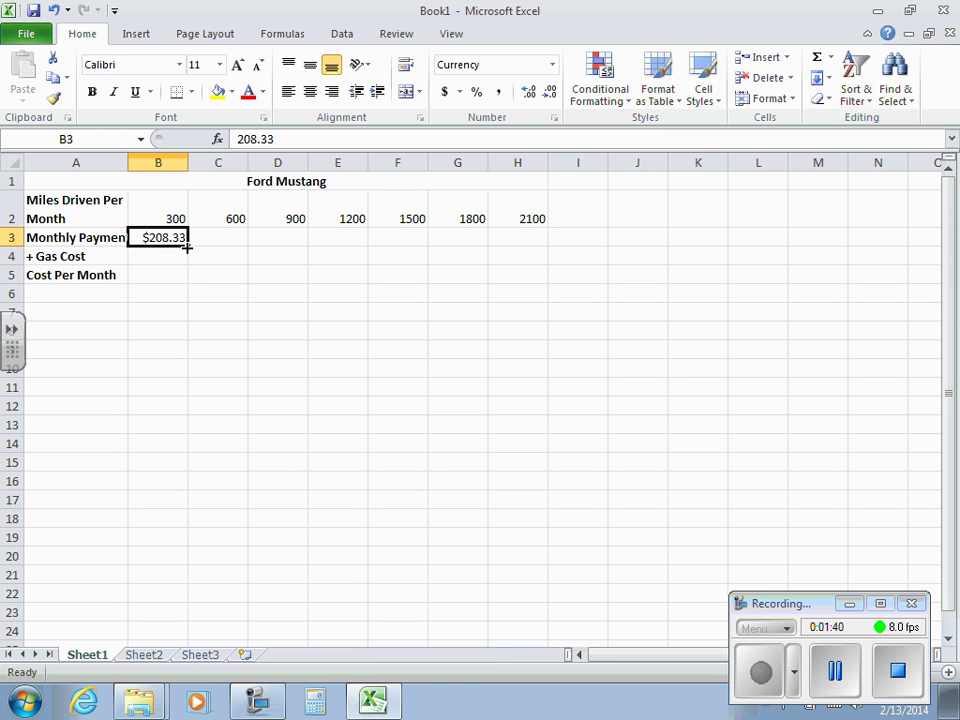
{"action": "left_click_drag", "start_coordinate": [188, 250], "coordinate": [536, 253]}
{"action": "left_click", "coordinate": [506, 399]}
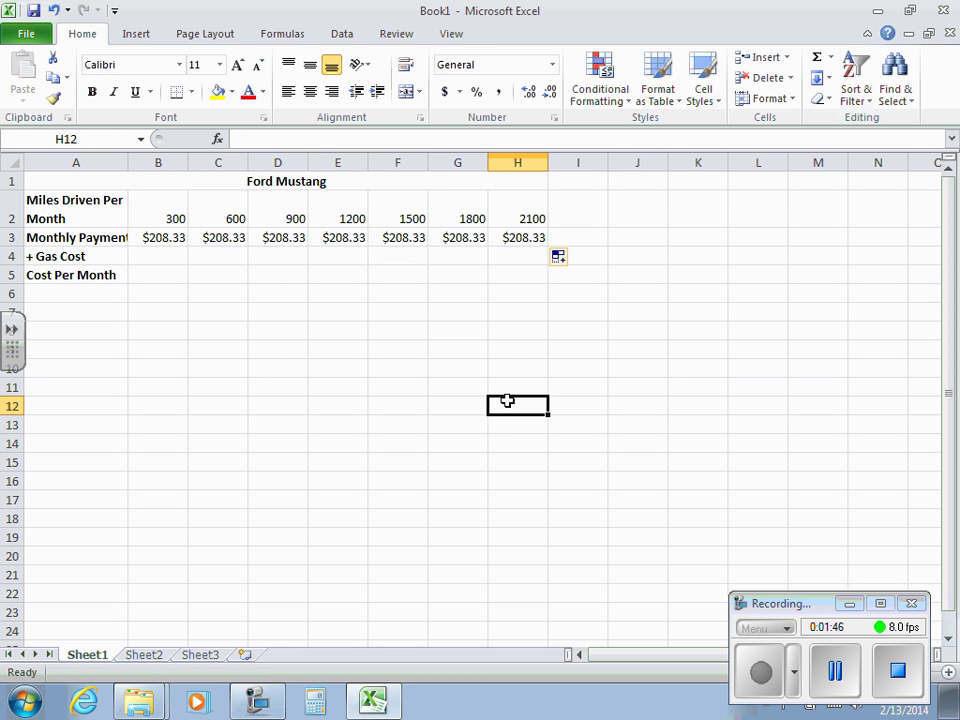
- Begin the gas cost formula in B4 with the 60 percent driving term =(((.60*B2)/18)
{"action": "left_click", "coordinate": [157, 257]}
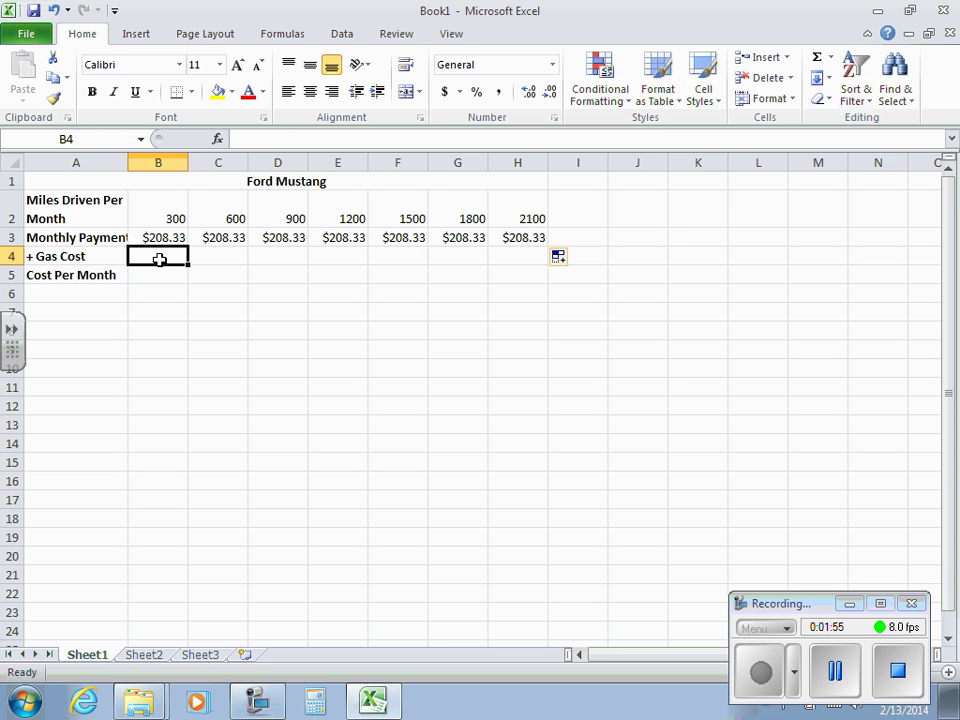
{"action": "left_click", "coordinate": [217, 140]}
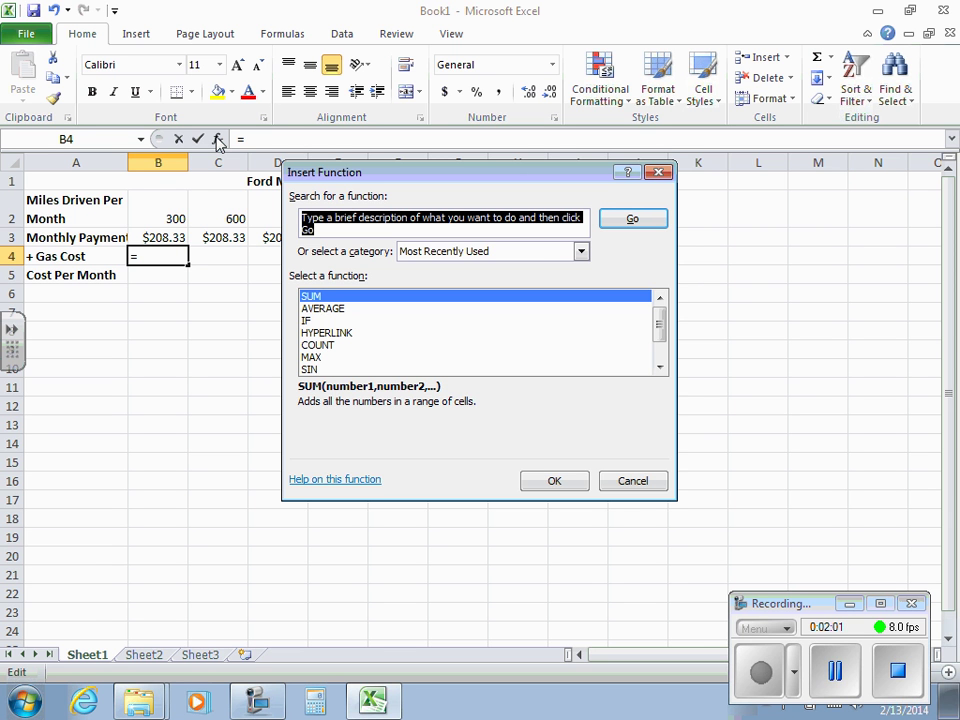
{"action": "left_click", "coordinate": [632, 484]}
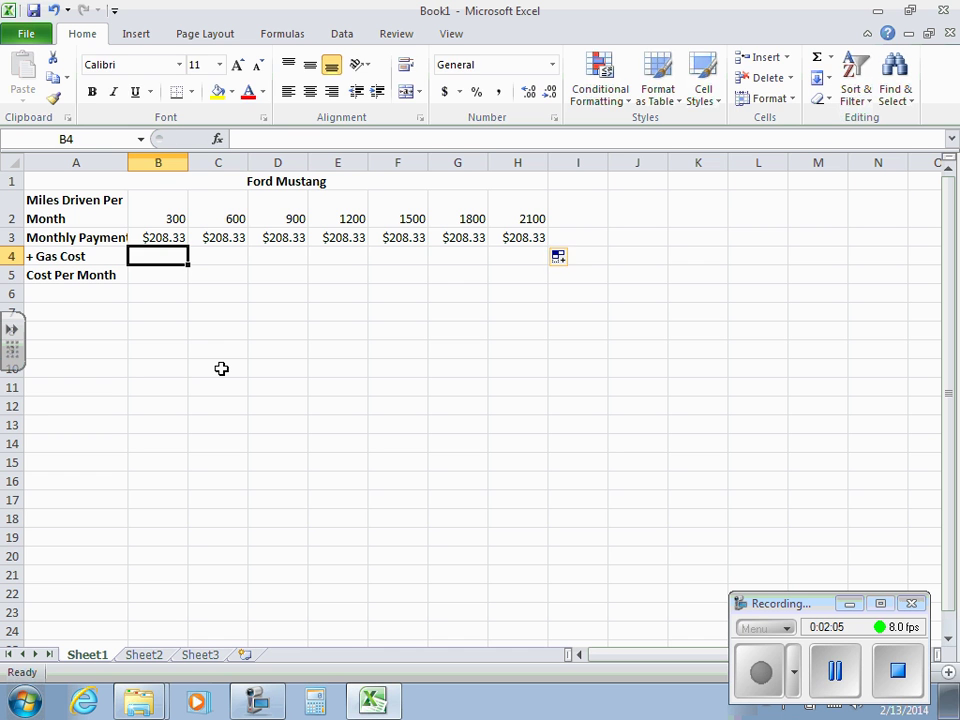
{"action": "type", "text": "="}
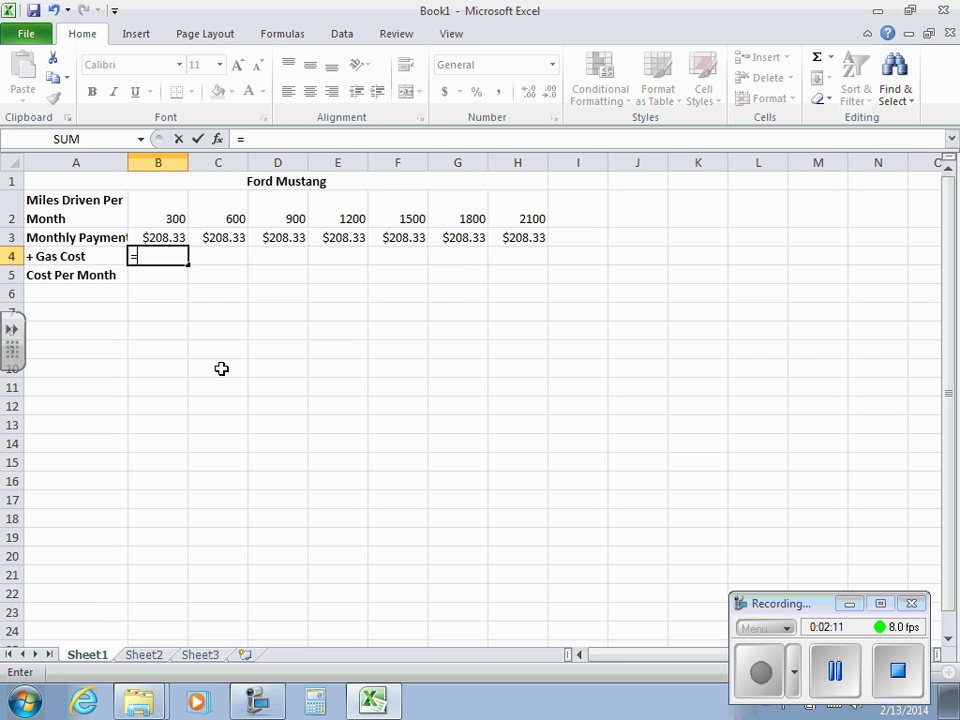
{"action": "type", "text": "((("}
{"action": "type", "text": ".6"}
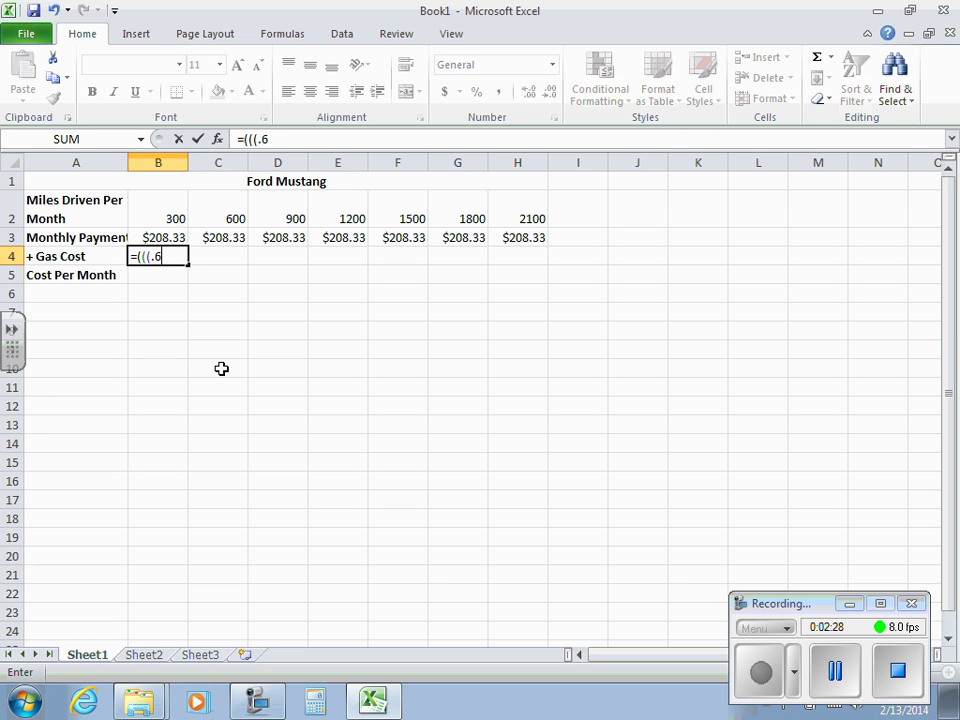
{"action": "type", "text": "0"}
{"action": "type", "text": "*"}
{"action": "left_click", "coordinate": [159, 204]}
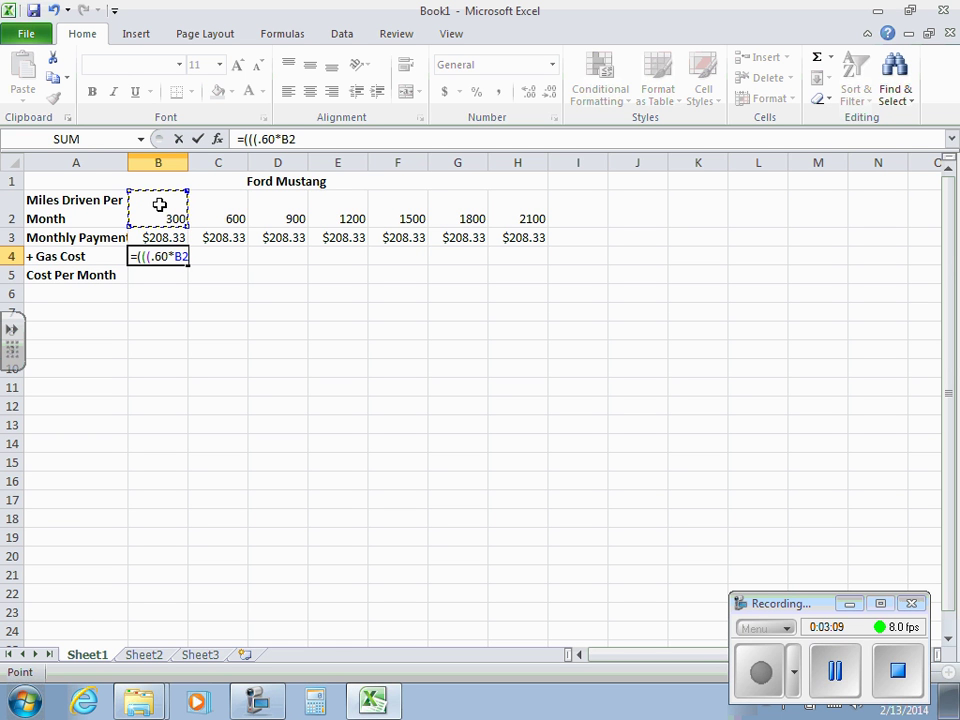
{"action": "type", "text": ")"}
{"action": "type", "text": "/"}
{"action": "type", "text": "18"}
{"action": "type", "text": ")"}
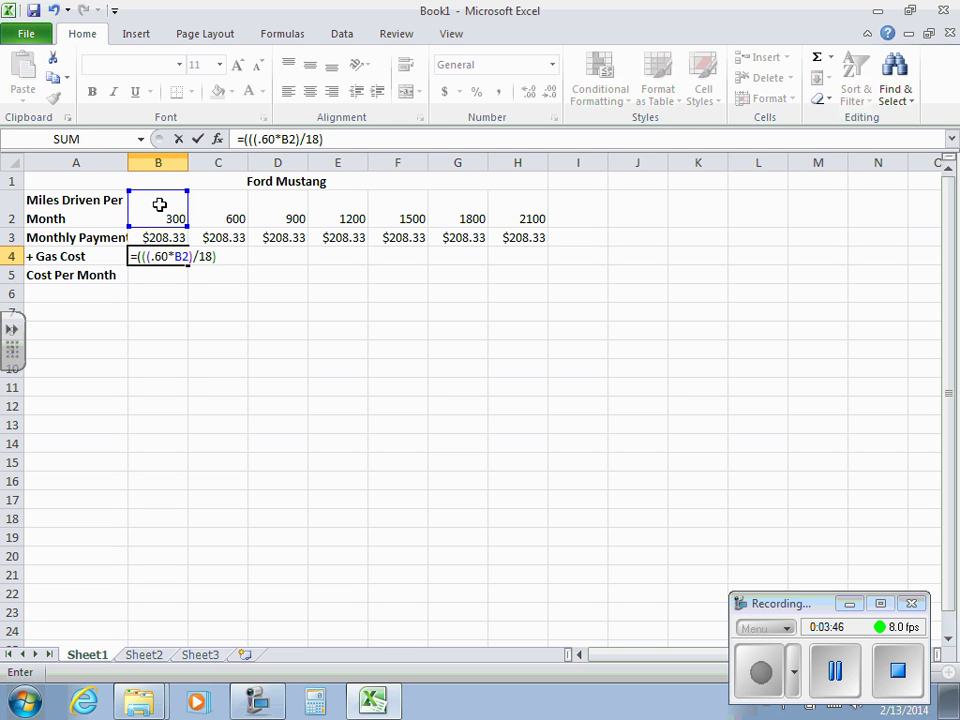
- Complete the B4 gas cost formula by appending +((.40*B2)/27))*4.20 and enter it
{"action": "type", "text": "+((.40"}
{"action": "type", "text": "*"}
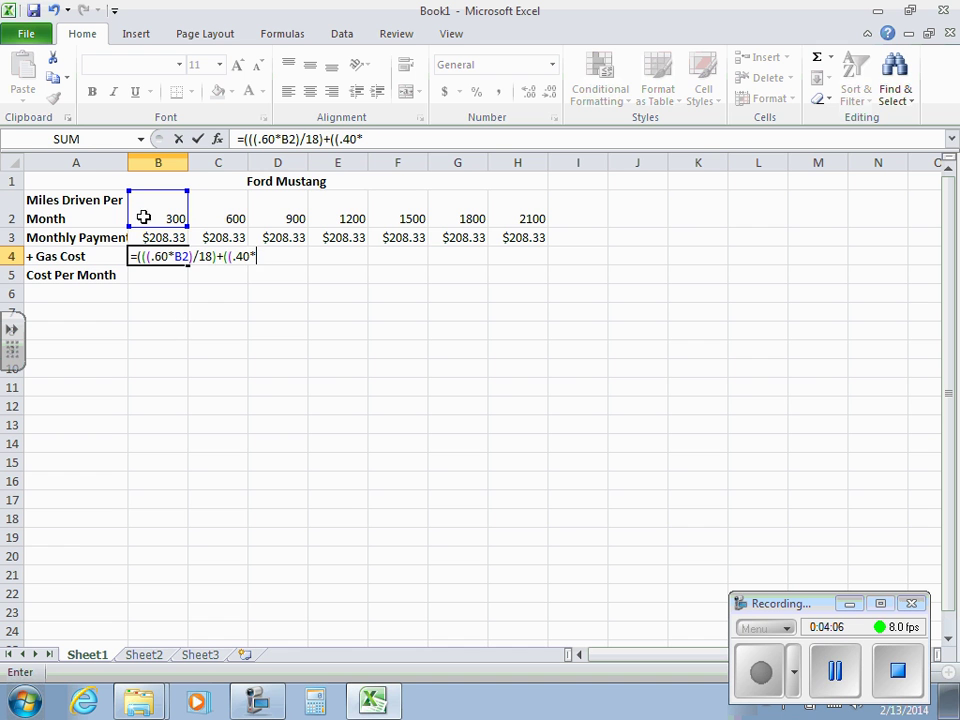
{"action": "left_click", "coordinate": [145, 205]}
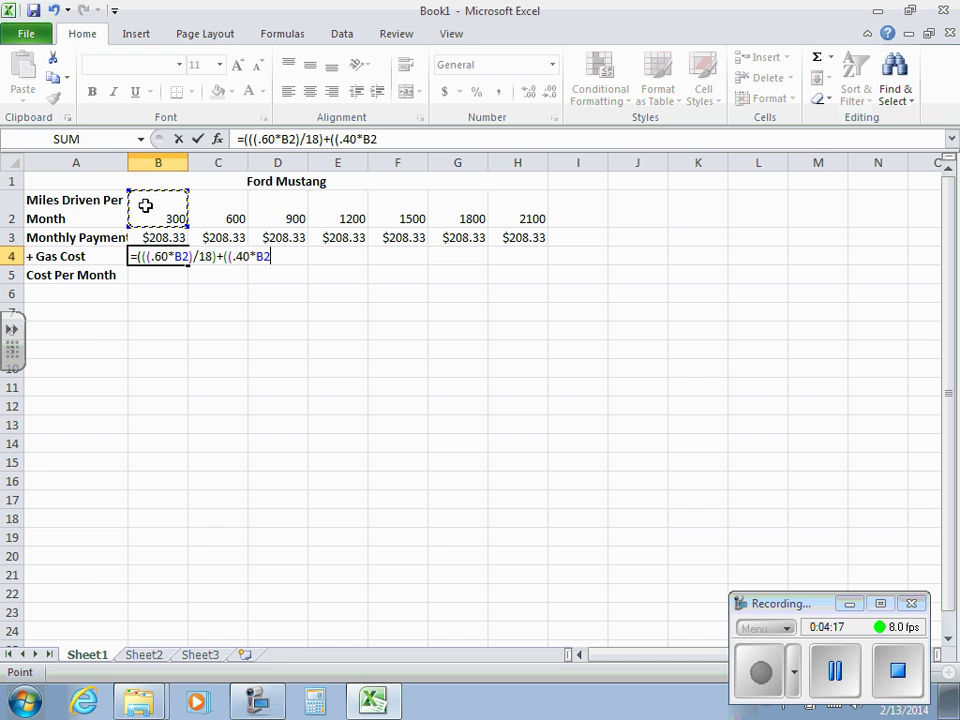
{"action": "type", "text": ")"}
{"action": "type", "text": "/27"}
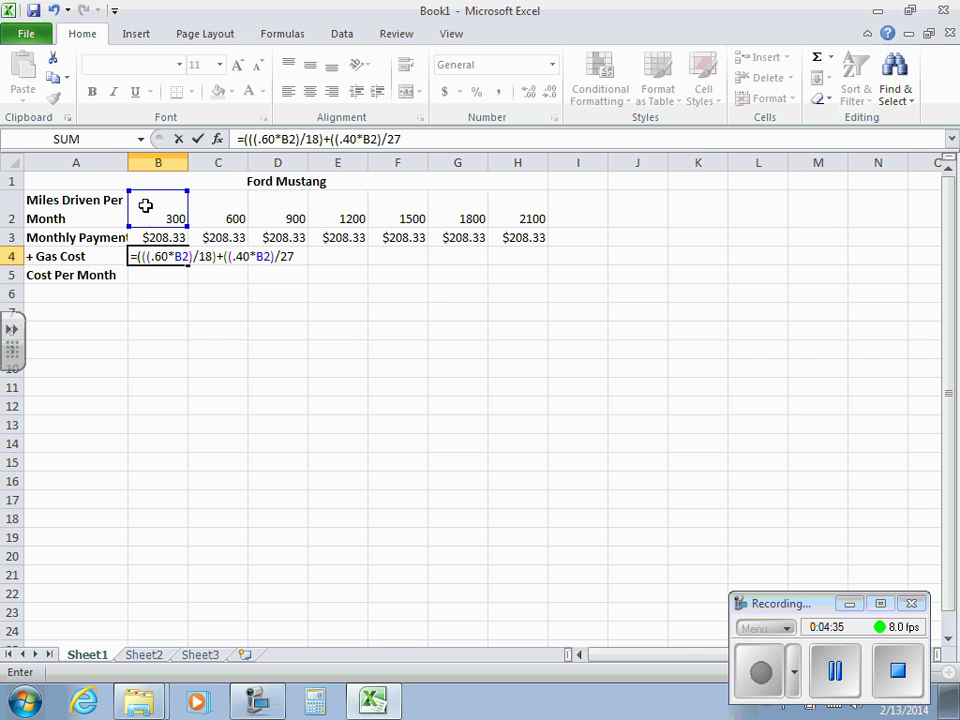
{"action": "type", "text": "))*4.20"}
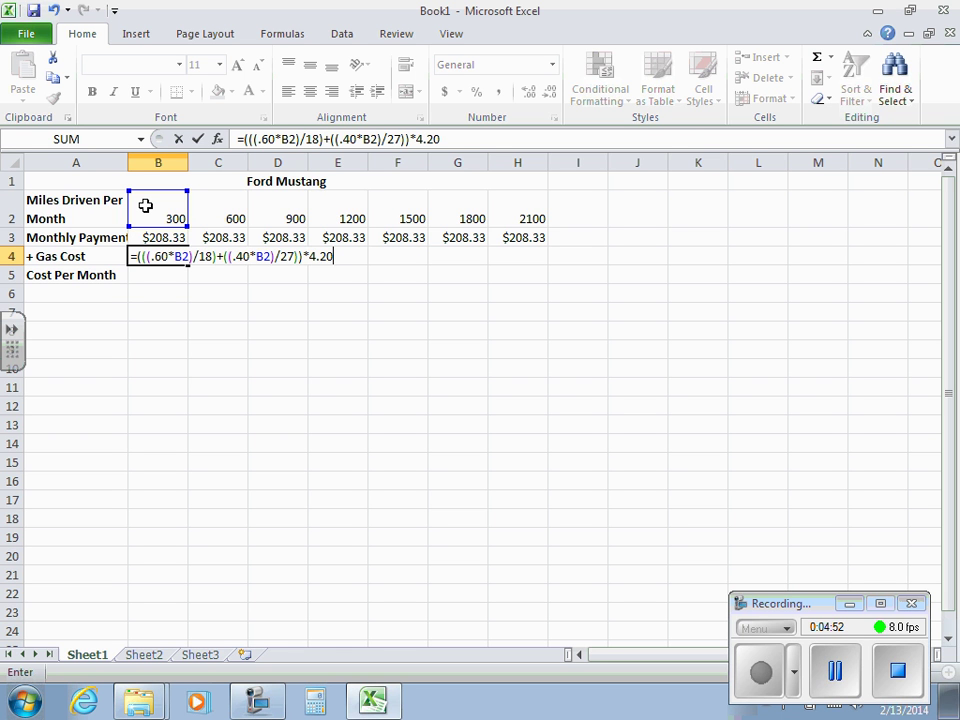
{"action": "key", "text": "Return"}
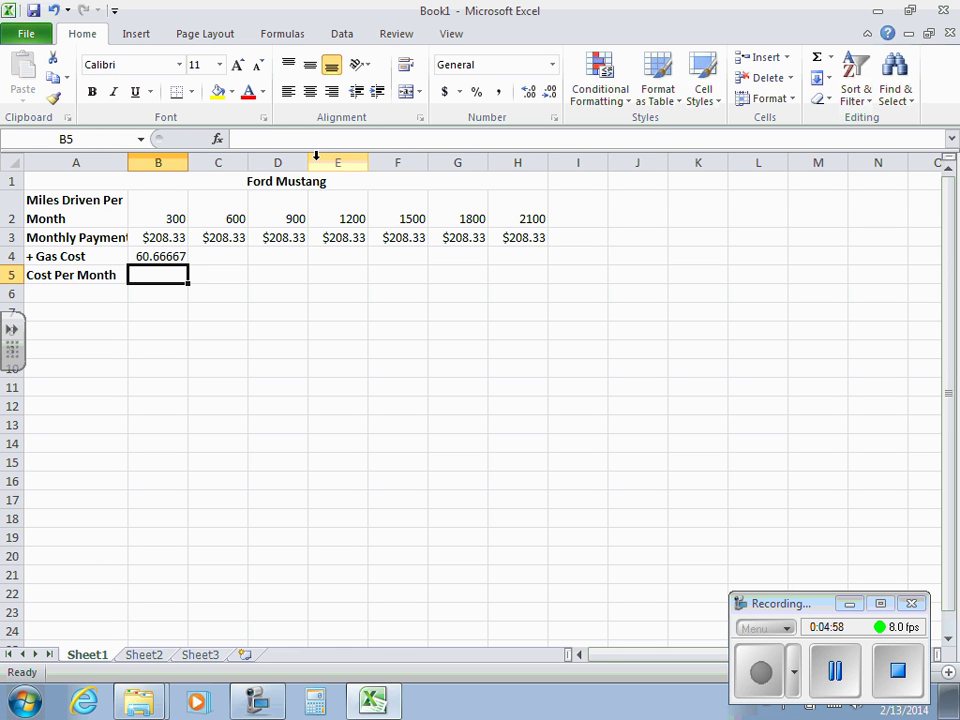
- Format the B4 gas cost as Currency with two decimals and the $ symbol, and fill its formula across to H4
{"action": "left_click", "coordinate": [160, 257]}
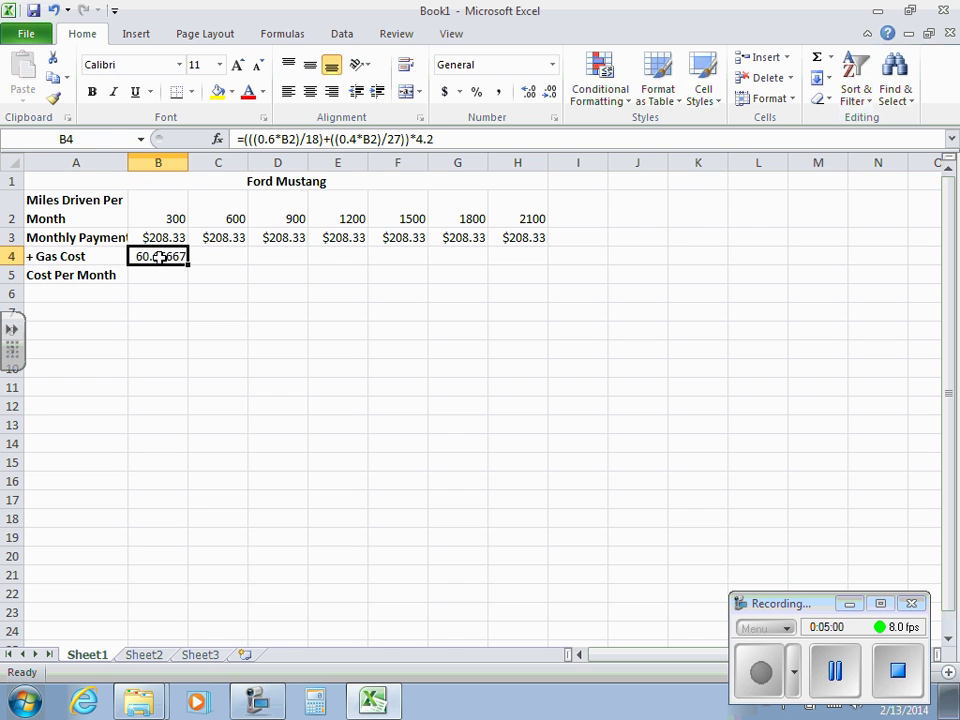
{"action": "right_click", "coordinate": [160, 257]}
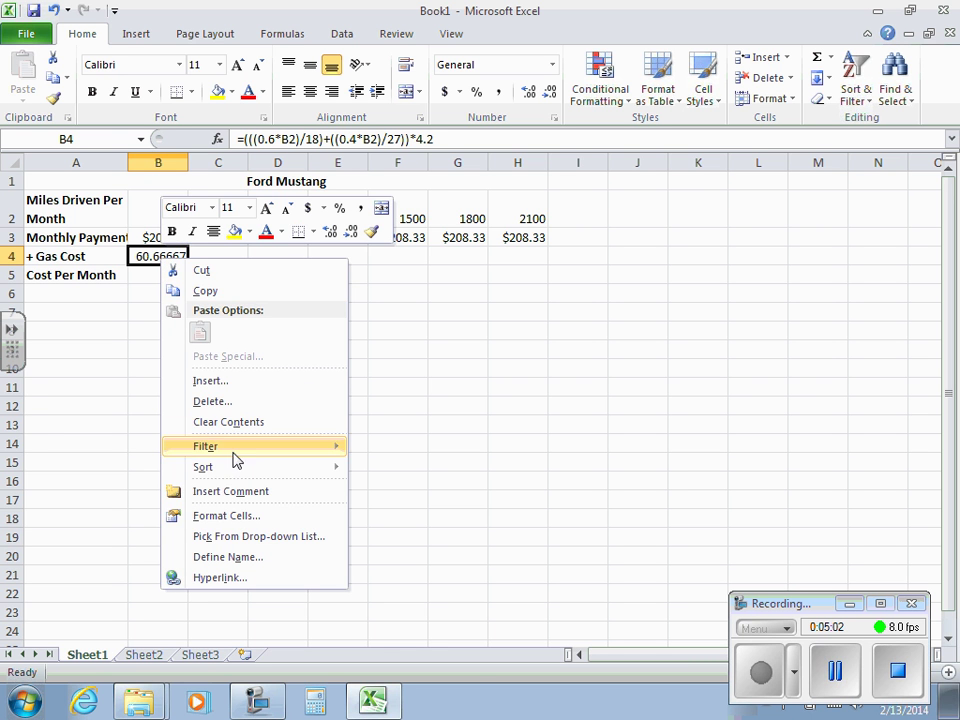
{"action": "left_click", "coordinate": [228, 516]}
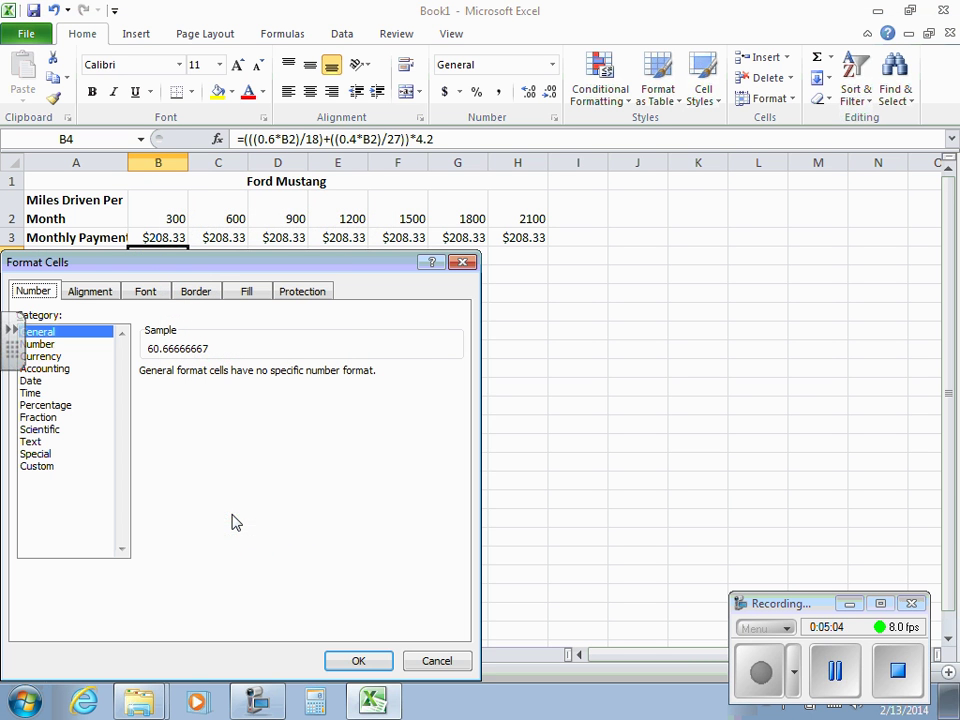
{"action": "left_click", "coordinate": [45, 357]}
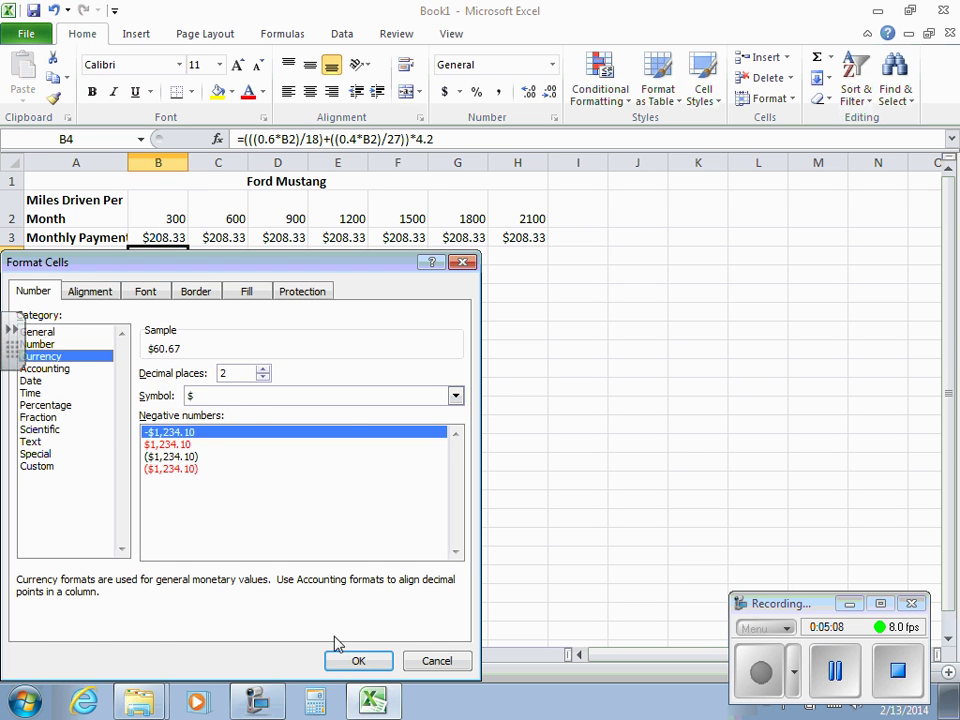
{"action": "left_click", "coordinate": [355, 661]}
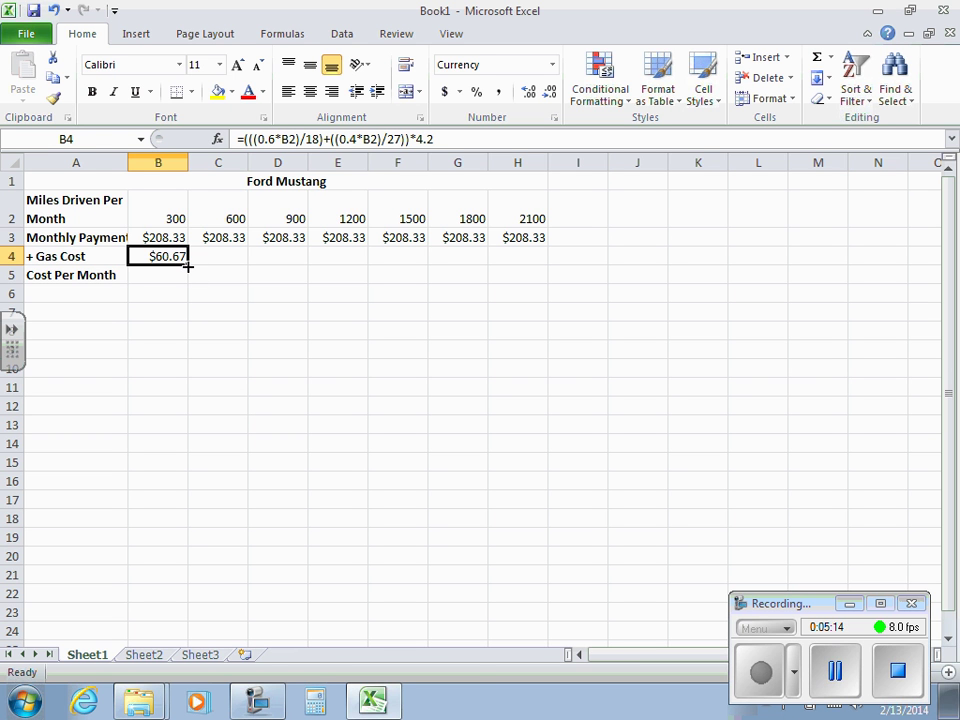
{"action": "left_click_drag", "start_coordinate": [188, 265], "coordinate": [525, 259]}
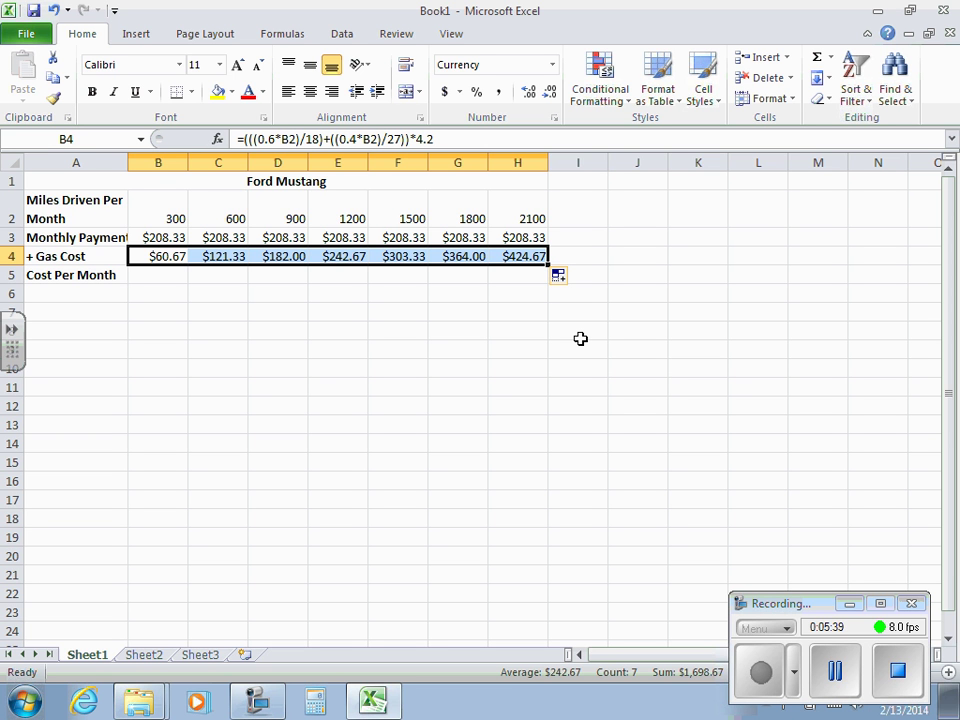
{"action": "left_click", "coordinate": [176, 328]}
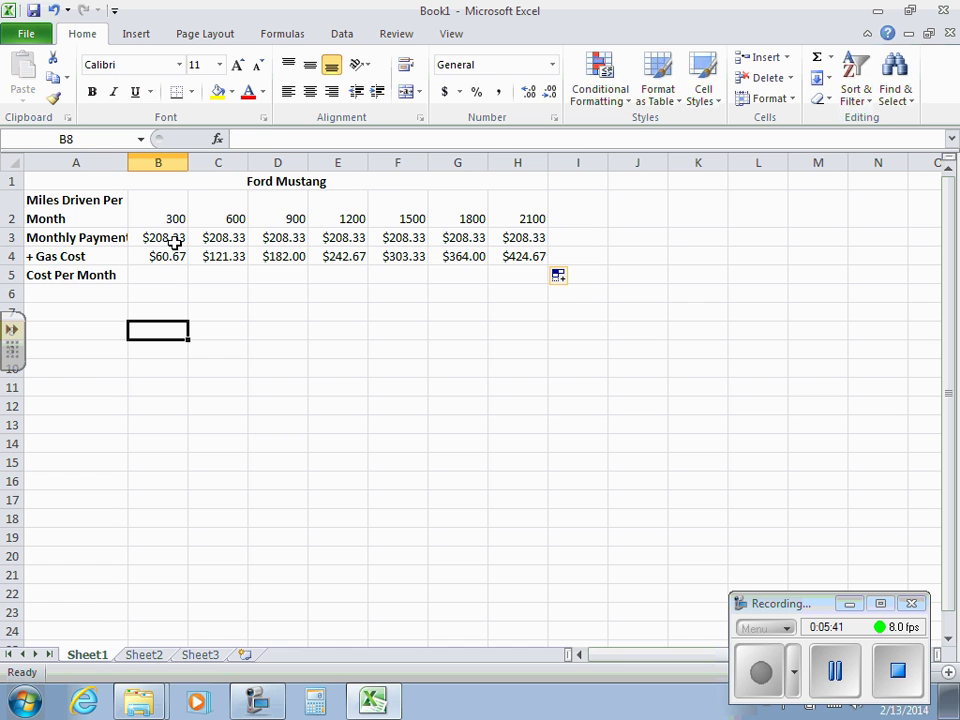
- Total the monthly payment and gas cost of the 300-mile column in B5 with AutoSum, giving =SUM(B3:B4)
{"action": "left_click", "coordinate": [175, 240]}
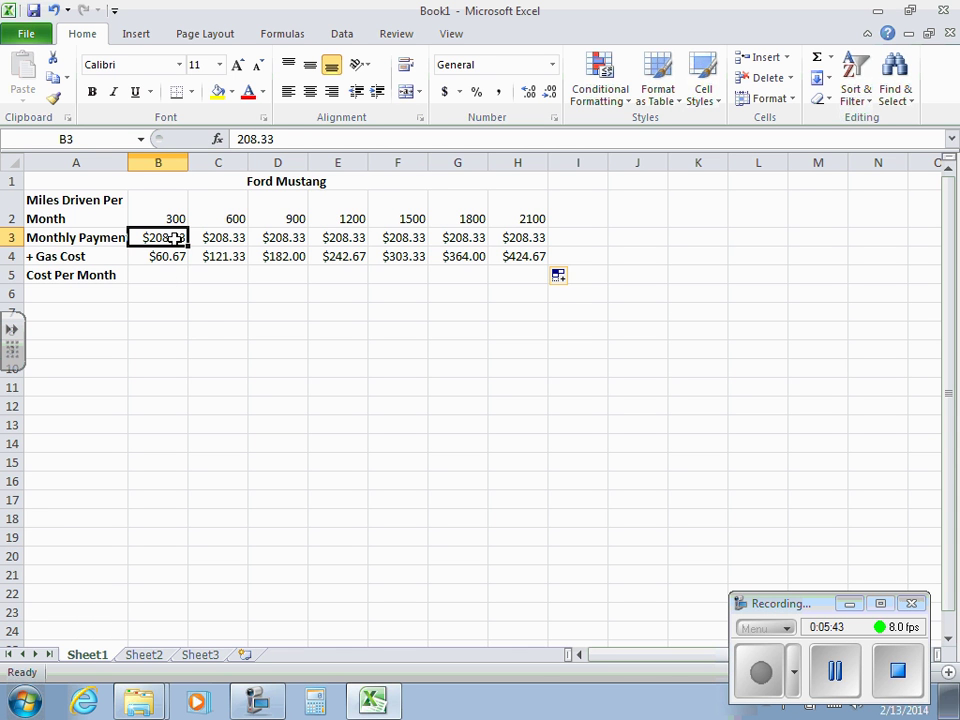
{"action": "left_click_drag", "start_coordinate": [175, 238], "coordinate": [172, 271]}
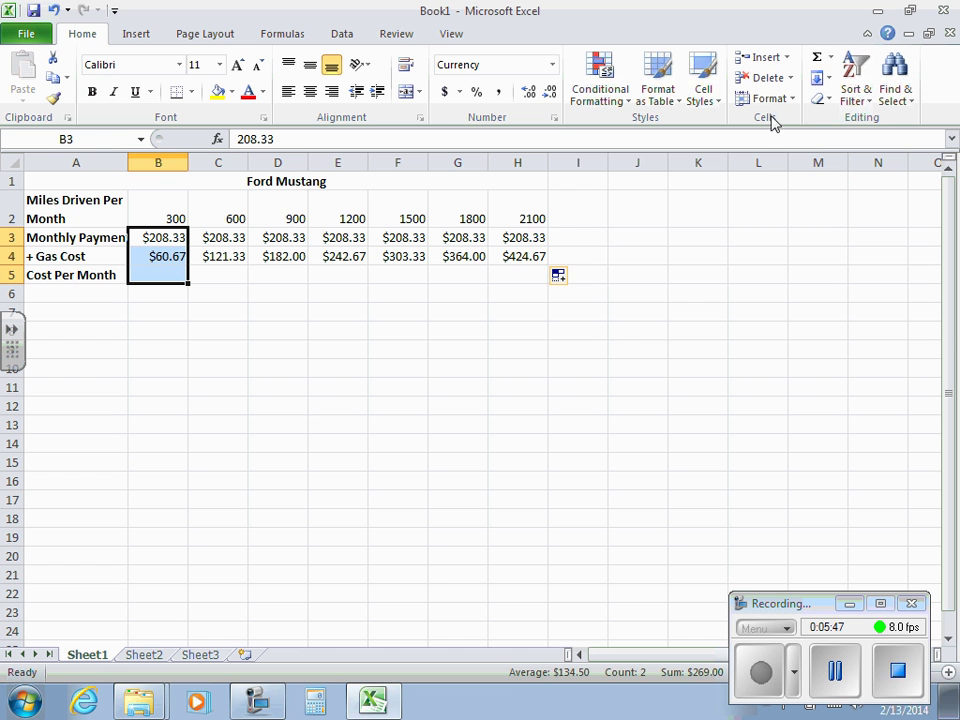
{"action": "left_click", "coordinate": [816, 62]}
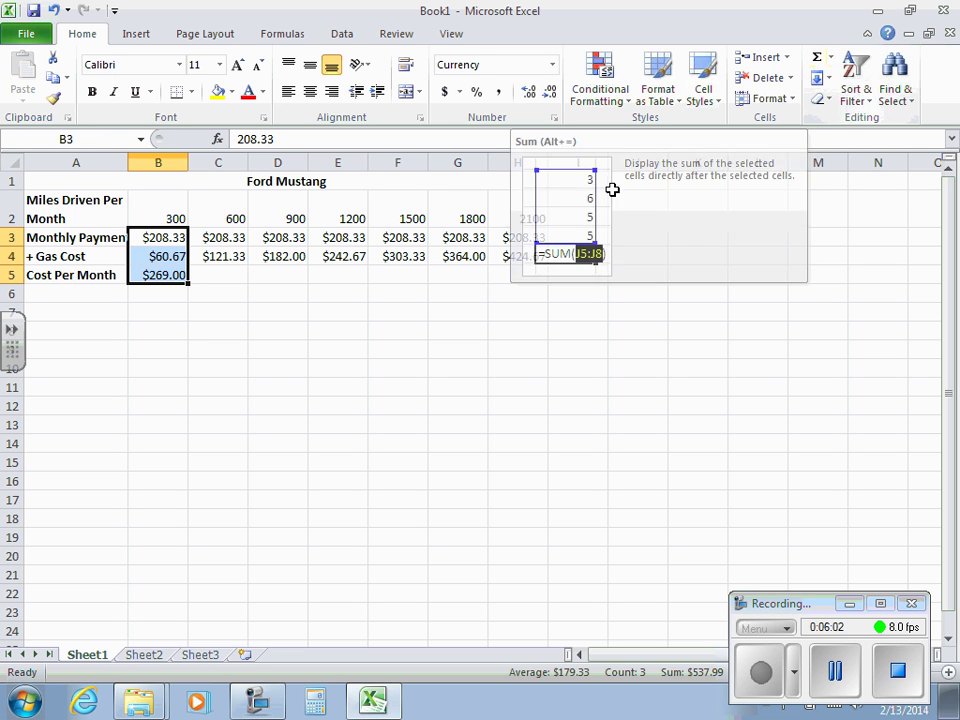
{"action": "left_click", "coordinate": [160, 345]}
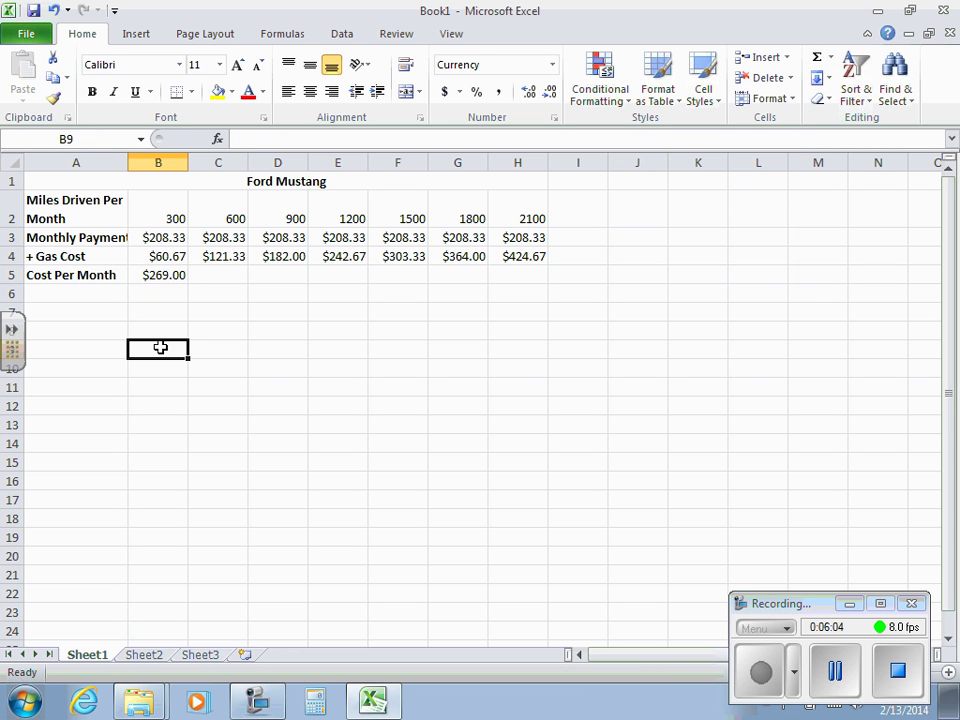
- Fill the B5 cost per month formula across to H5 for the remaining mileage columns
{"action": "left_click", "coordinate": [162, 275]}
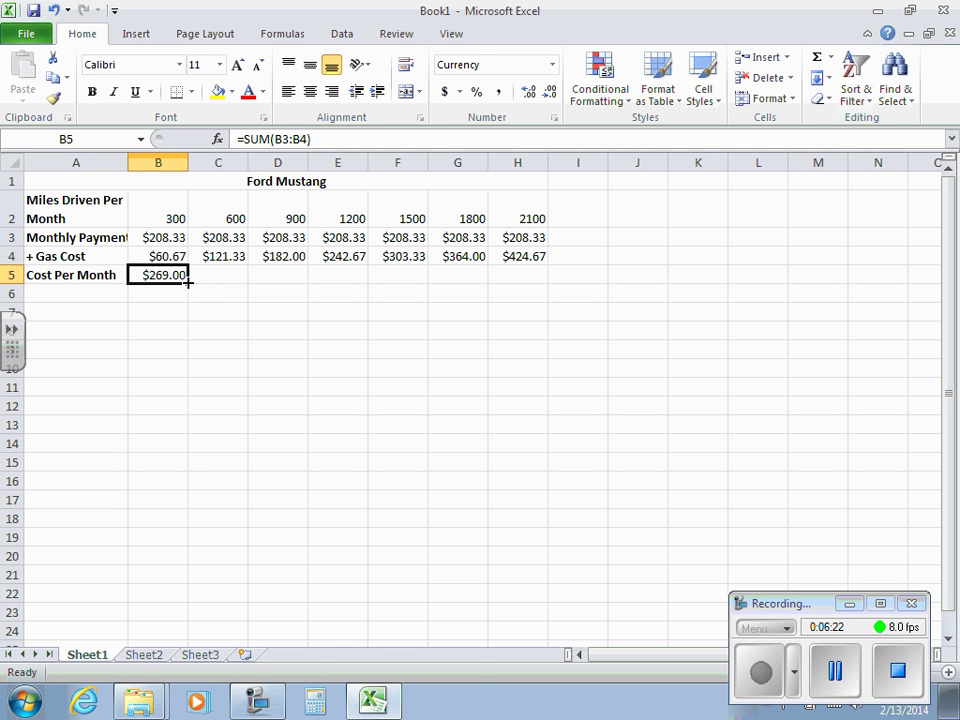
{"action": "left_click_drag", "start_coordinate": [188, 282], "coordinate": [527, 282]}
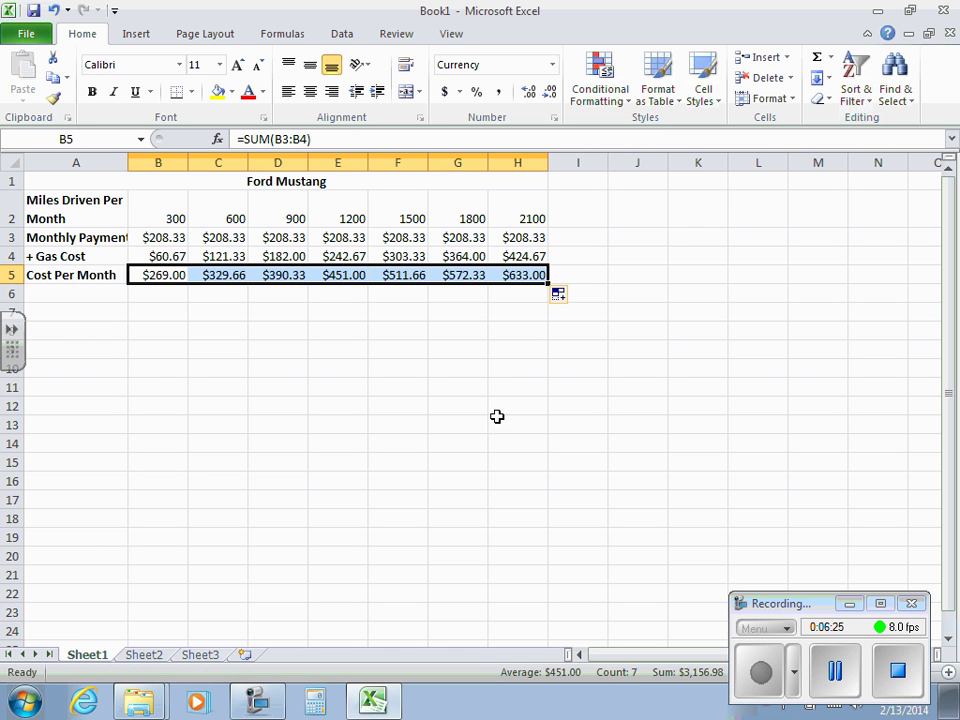
{"action": "left_click", "coordinate": [389, 433]}
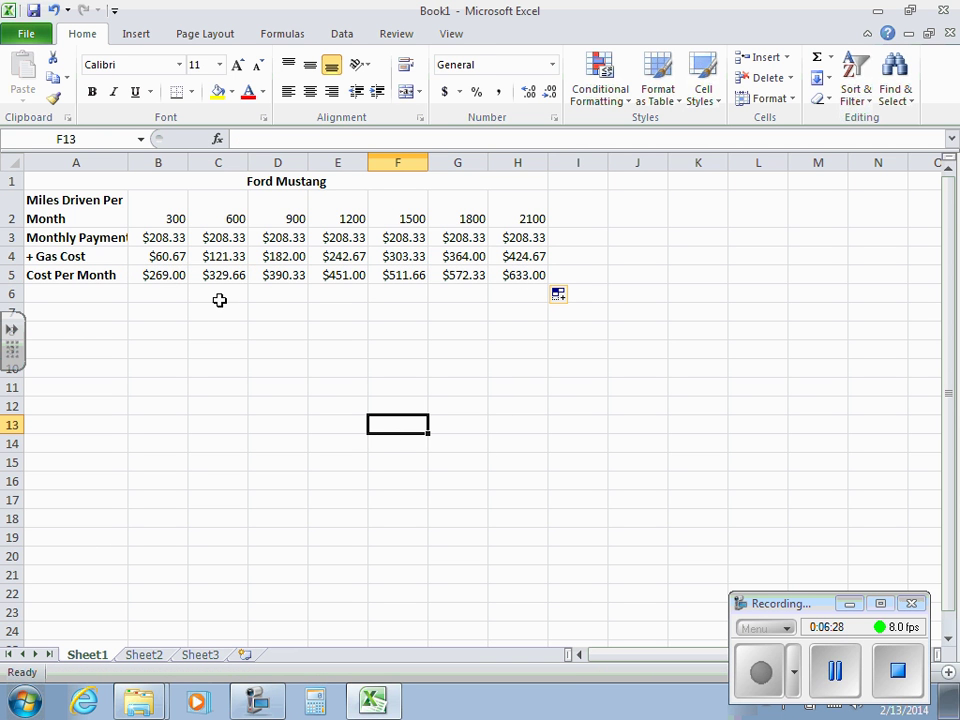